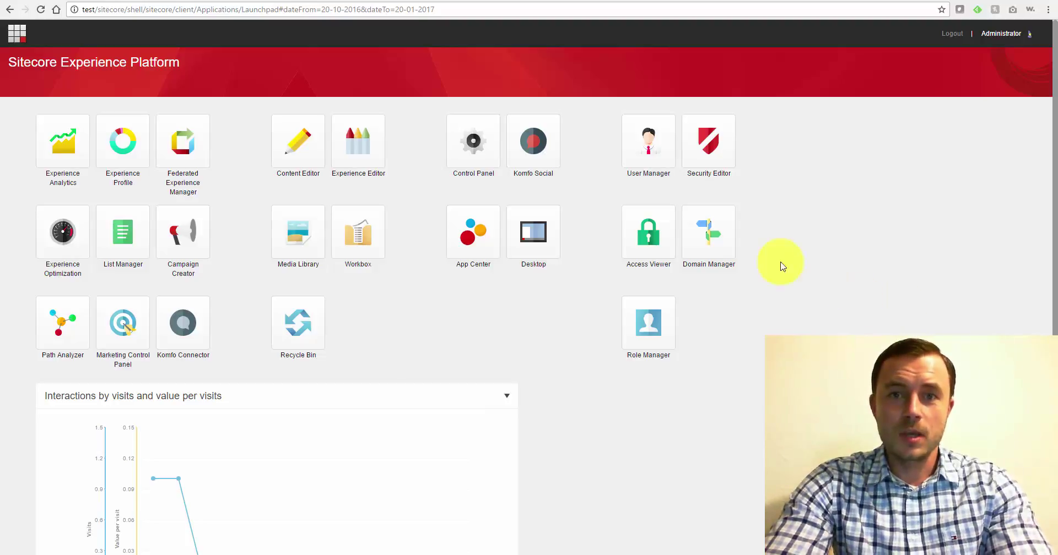
Step: Open the Content Editor and expand System > Workflows to list Sample Workflow
{"action": "left_click", "coordinate": [296, 157]}
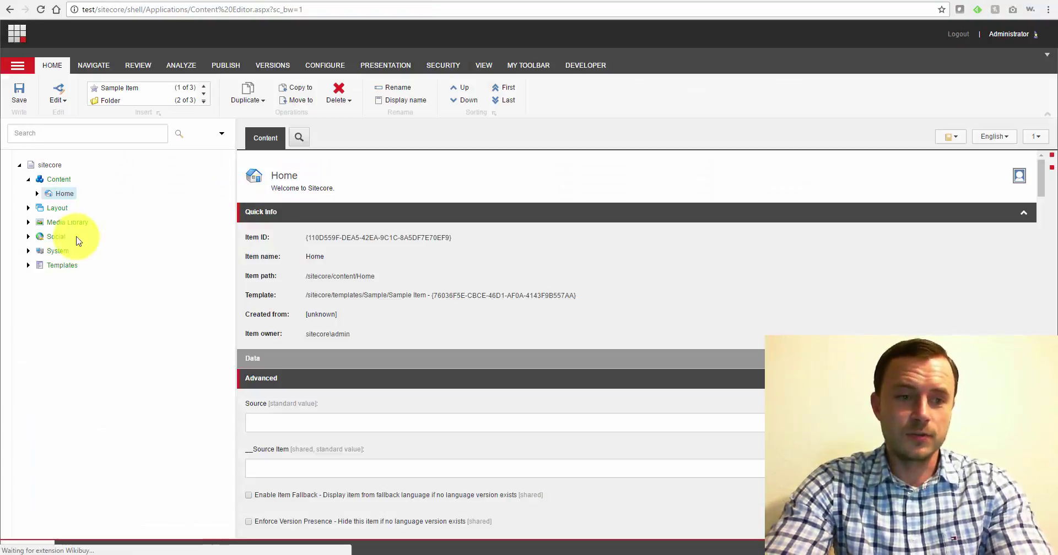
{"action": "left_click", "coordinate": [28, 251]}
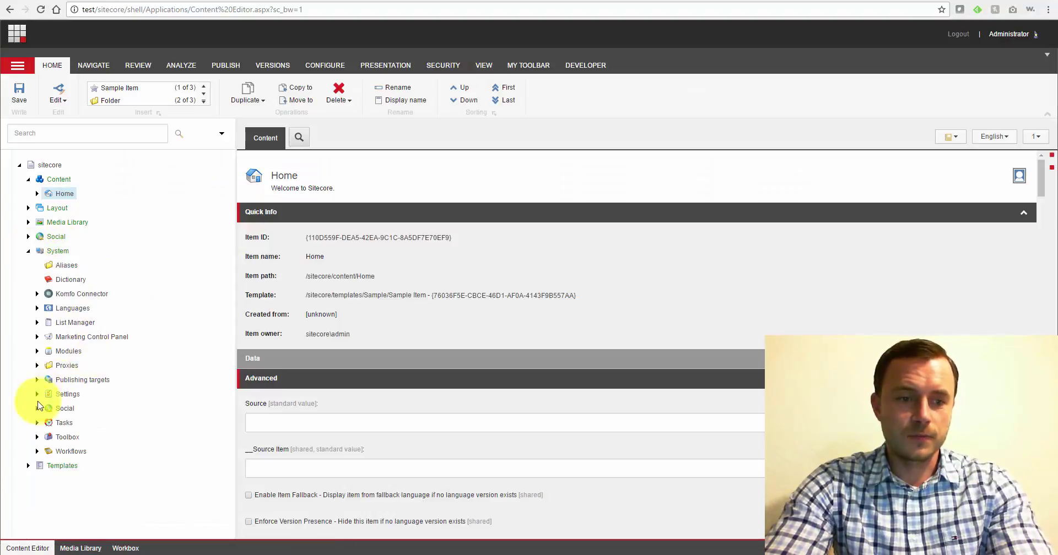
{"action": "left_click", "coordinate": [37, 451]}
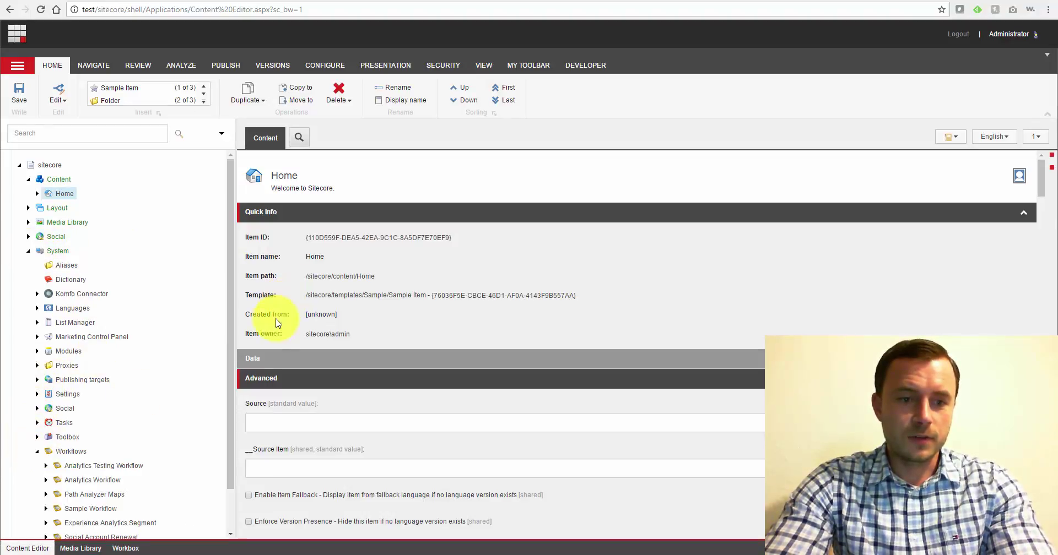
{"action": "scroll", "coordinate": [229, 394], "scroll_direction": "down", "scroll_amount": 2}
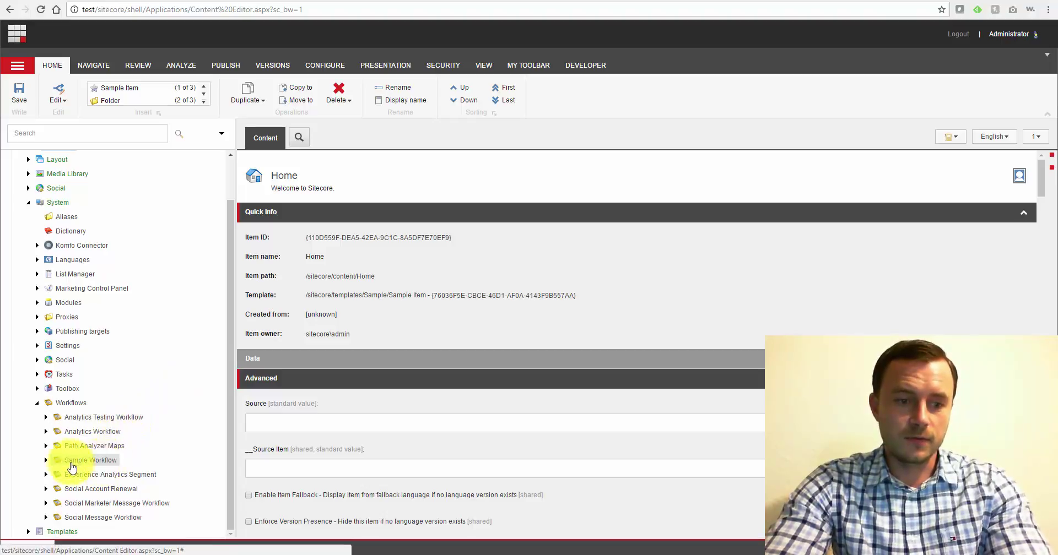
Step: Expand Sample Workflow to show its Draft, Awaiting Approval and Approved states
{"action": "left_click", "coordinate": [46, 460]}
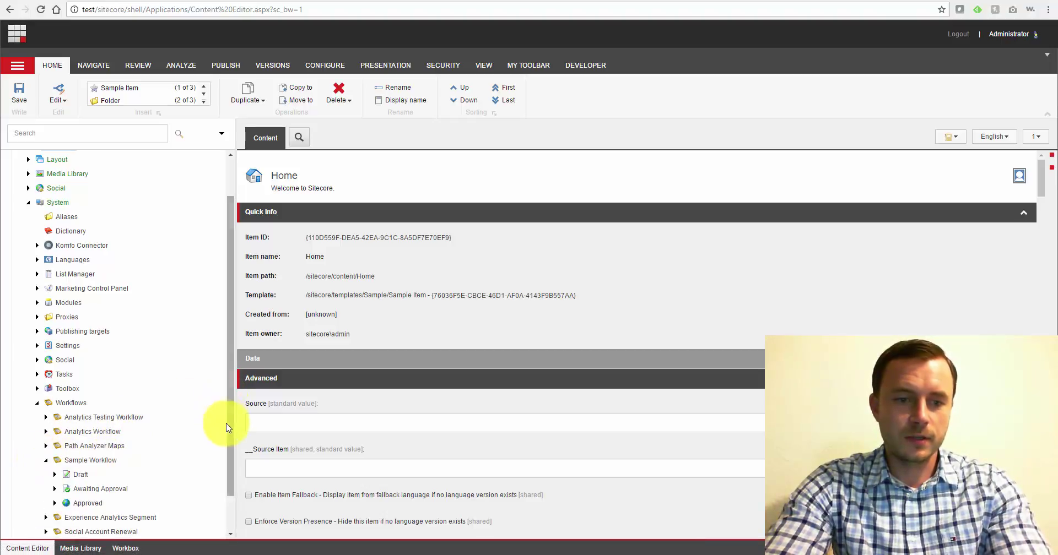
{"action": "left_click_drag", "start_coordinate": [234, 444], "coordinate": [231, 491]}
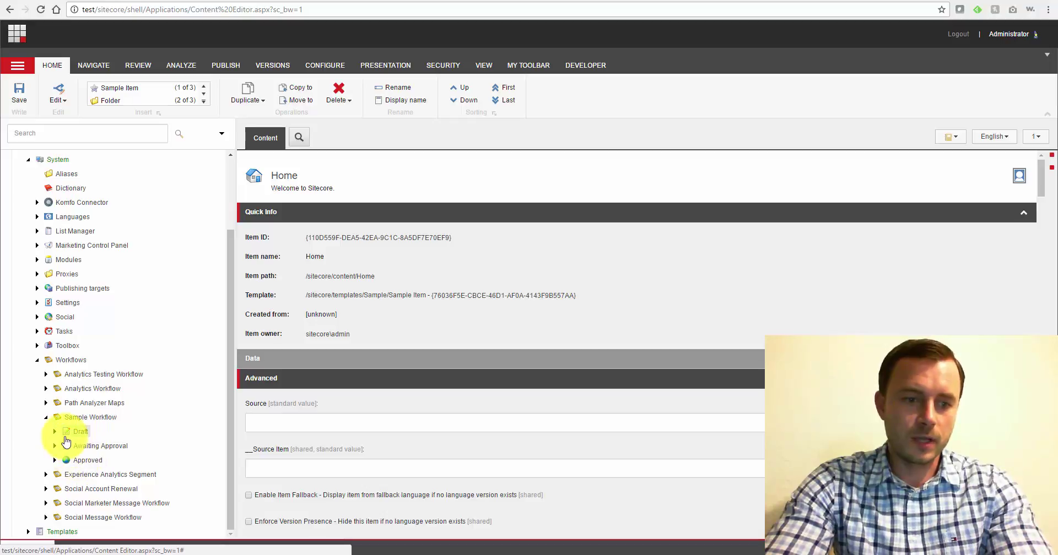
Step: Expand the Draft state's commands and the action under __OnSave
{"action": "left_click", "coordinate": [56, 432]}
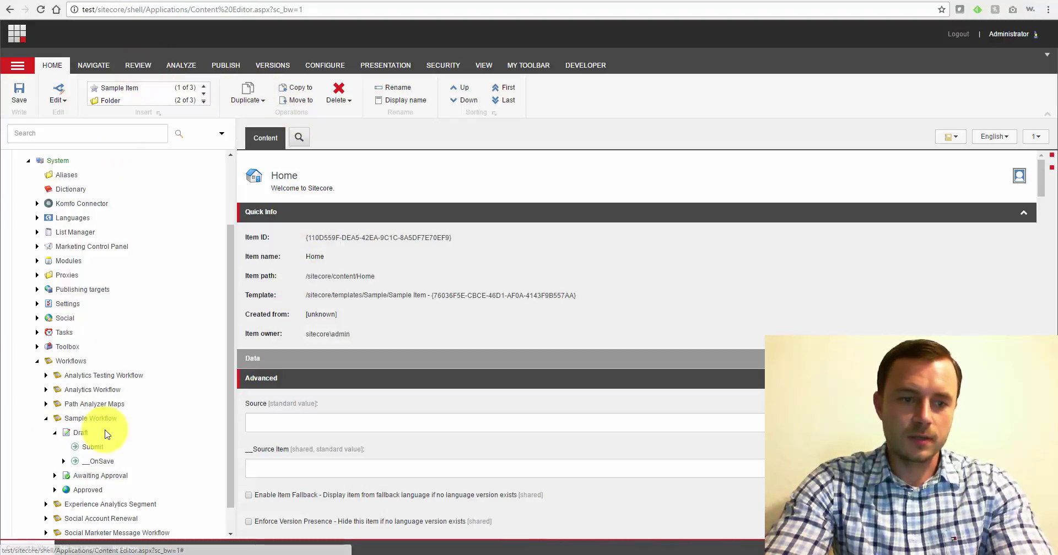
{"action": "scroll", "coordinate": [228, 490], "scroll_direction": "down", "scroll_amount": 2}
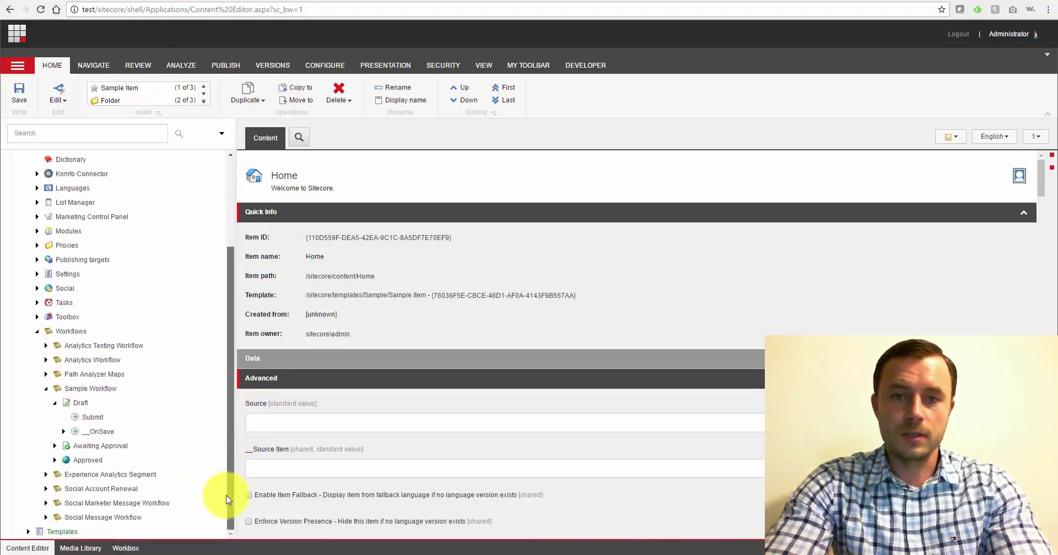
{"action": "left_click", "coordinate": [64, 433]}
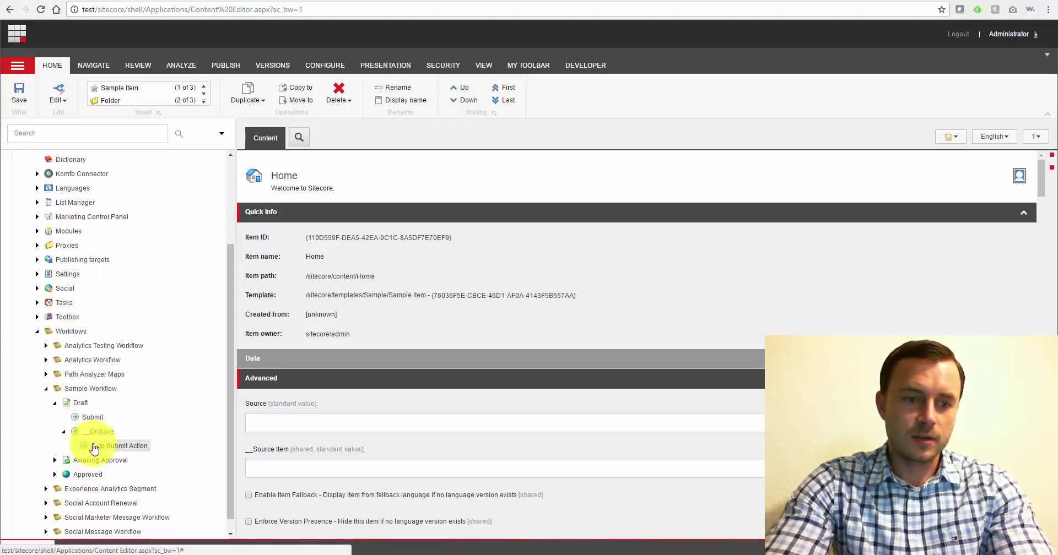
Step: Expand Awaiting Approval and its Approve command, then open the Approved state and its Auto Publish action
{"action": "left_click", "coordinate": [55, 459]}
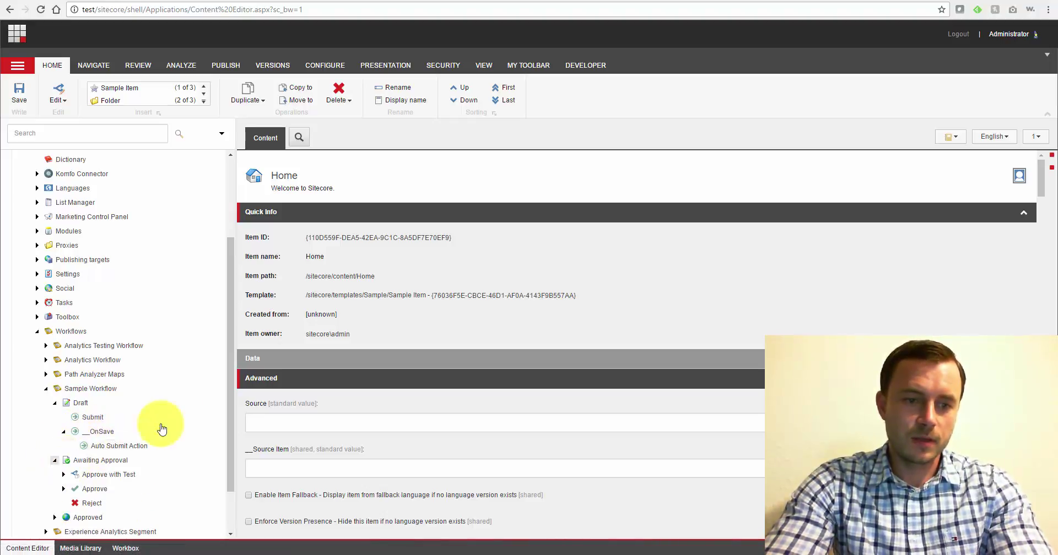
{"action": "scroll", "coordinate": [233, 480], "scroll_direction": "down", "scroll_amount": 1}
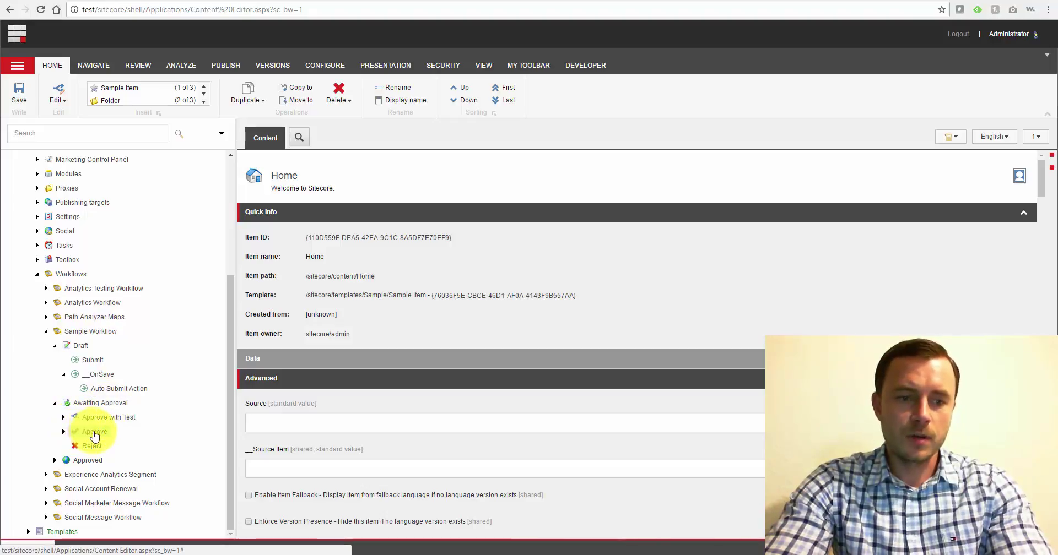
{"action": "left_click", "coordinate": [63, 431]}
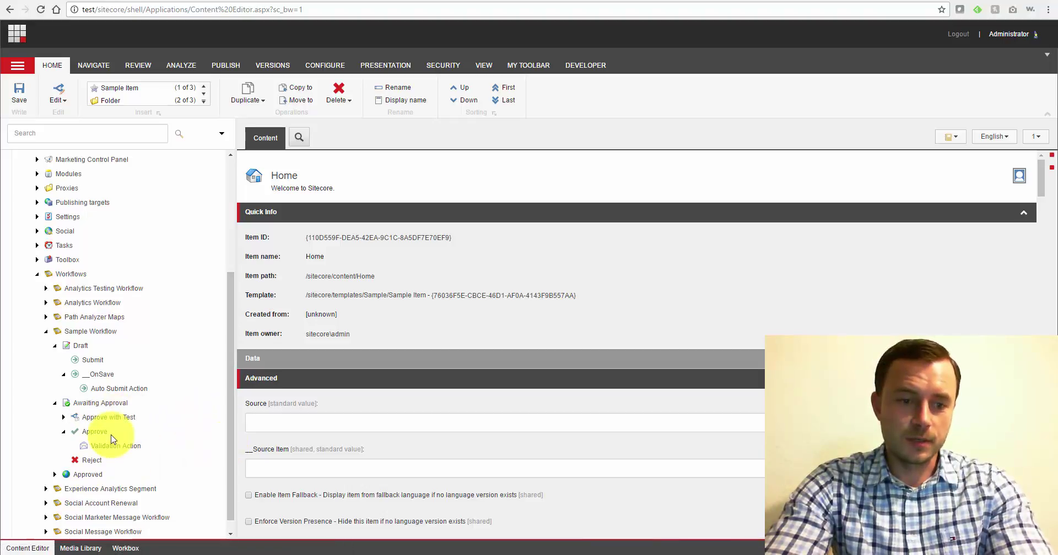
{"action": "left_click", "coordinate": [79, 475]}
{"action": "left_click", "coordinate": [54, 474]}
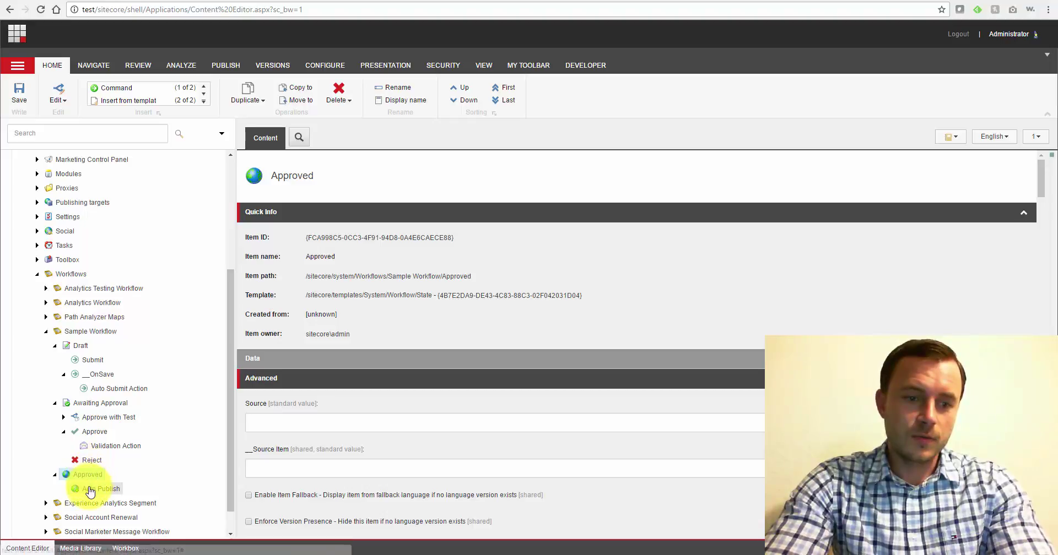
{"action": "left_click", "coordinate": [91, 495]}
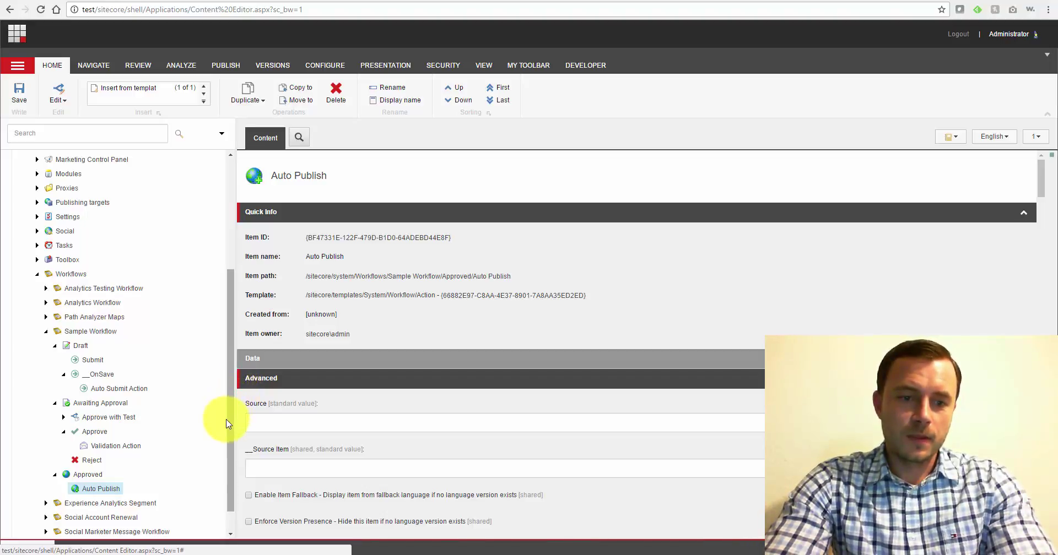
{"action": "scroll", "coordinate": [230, 446], "scroll_direction": "down", "scroll_amount": 1}
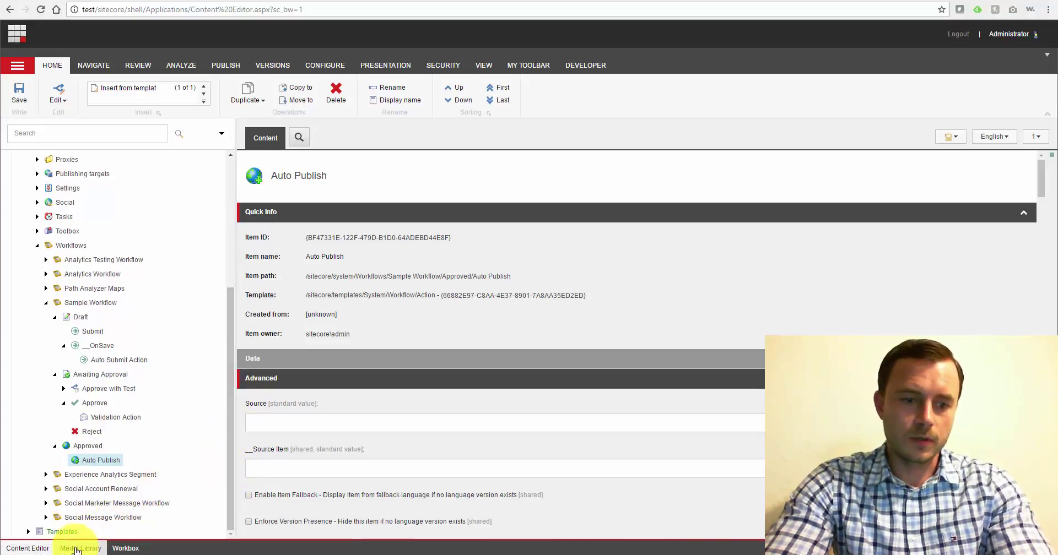
Step: Switch to the Workbox to view Sample Workflow's Draft items, New Copy of Sample Item and Sample Item
{"action": "left_click", "coordinate": [122, 548]}
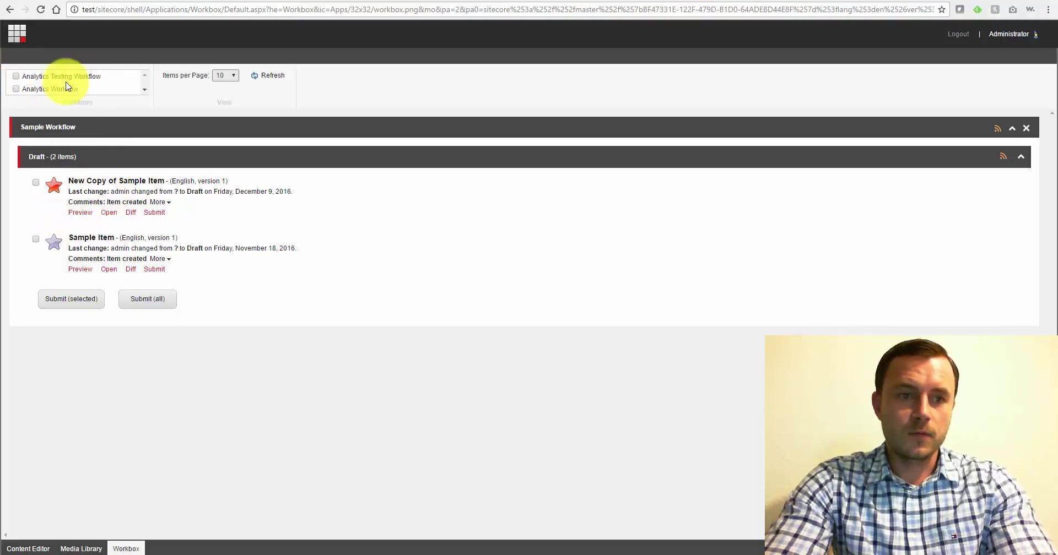
{"action": "left_click", "coordinate": [146, 92]}
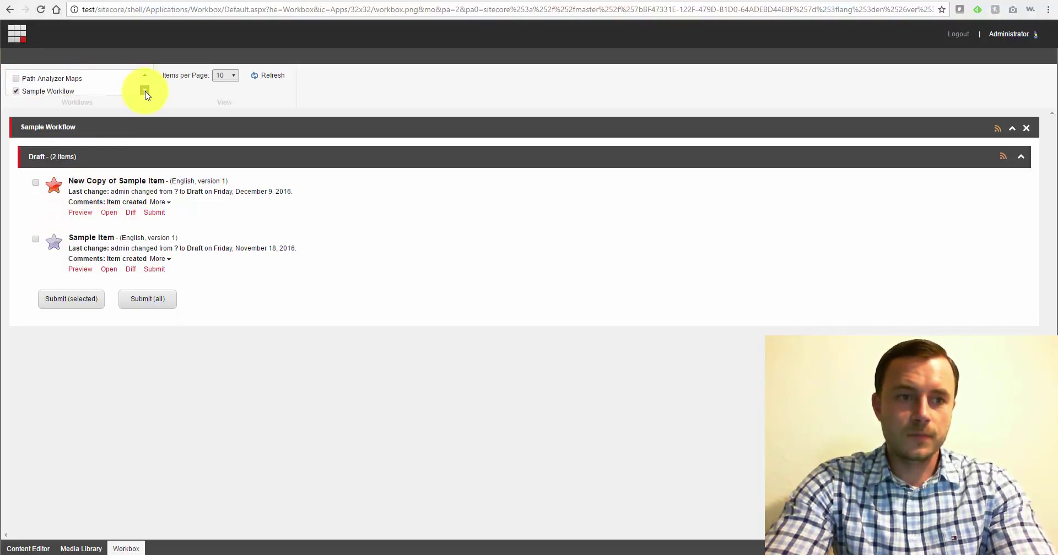
{"action": "left_click", "coordinate": [145, 93]}
{"action": "left_click", "coordinate": [147, 77]}
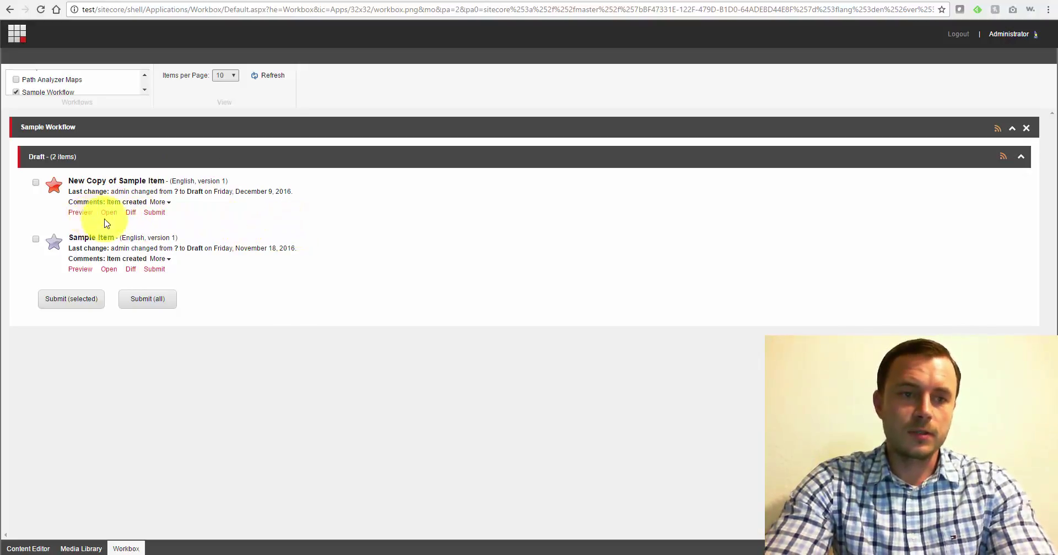
Step: Open the version comparison for New Copy of Sample Item, then close it
{"action": "left_click", "coordinate": [131, 215]}
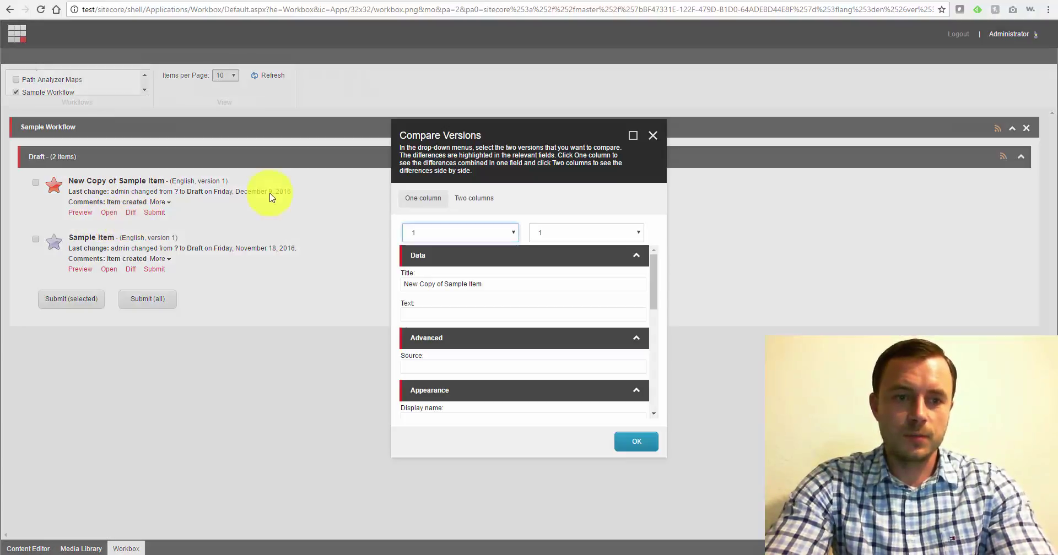
{"action": "left_click", "coordinate": [652, 135]}
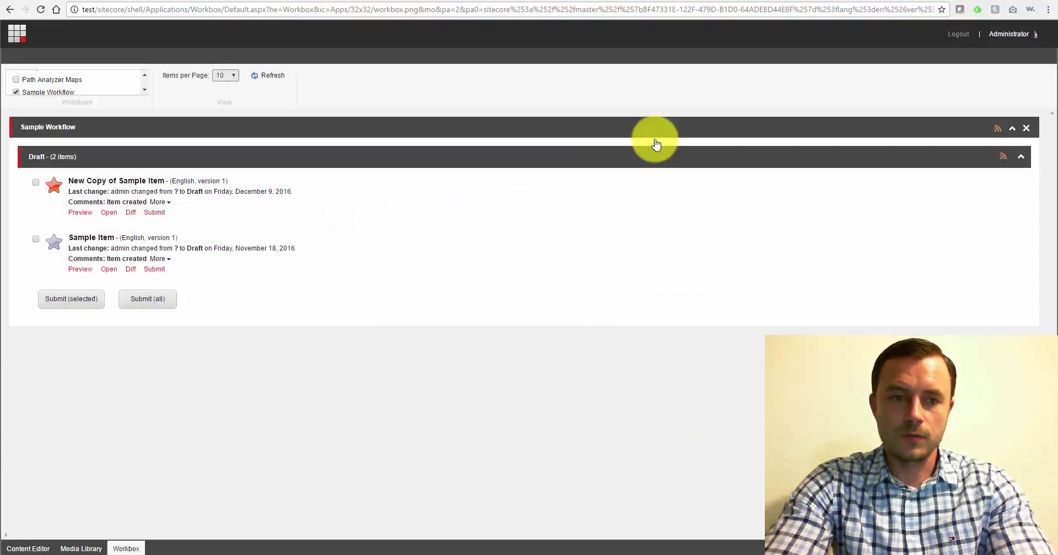
Step: Submit New Copy of Sample Item for approval with the comment 'asd'
{"action": "left_click", "coordinate": [154, 216]}
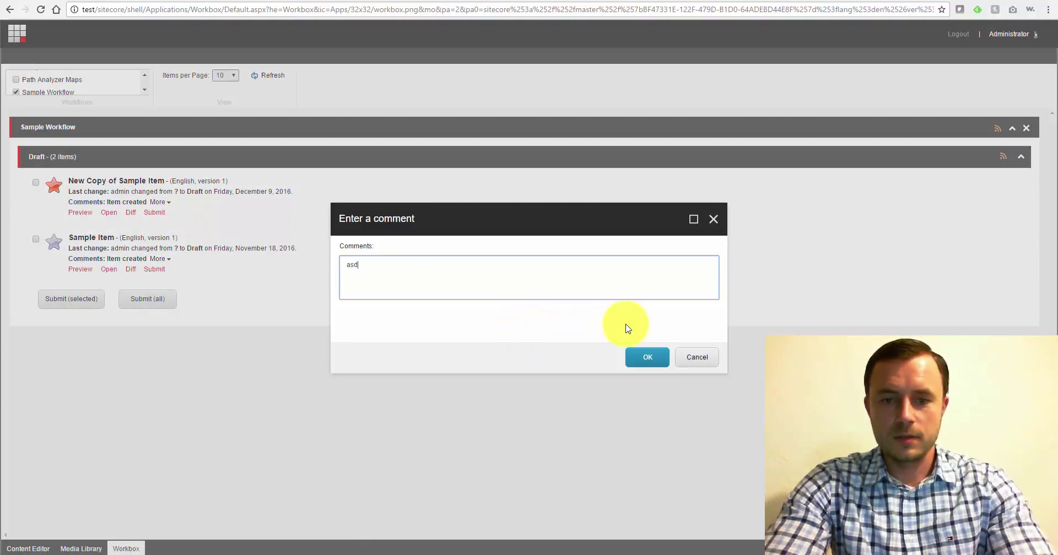
{"action": "type", "text": "asd"}
{"action": "left_click", "coordinate": [644, 357]}
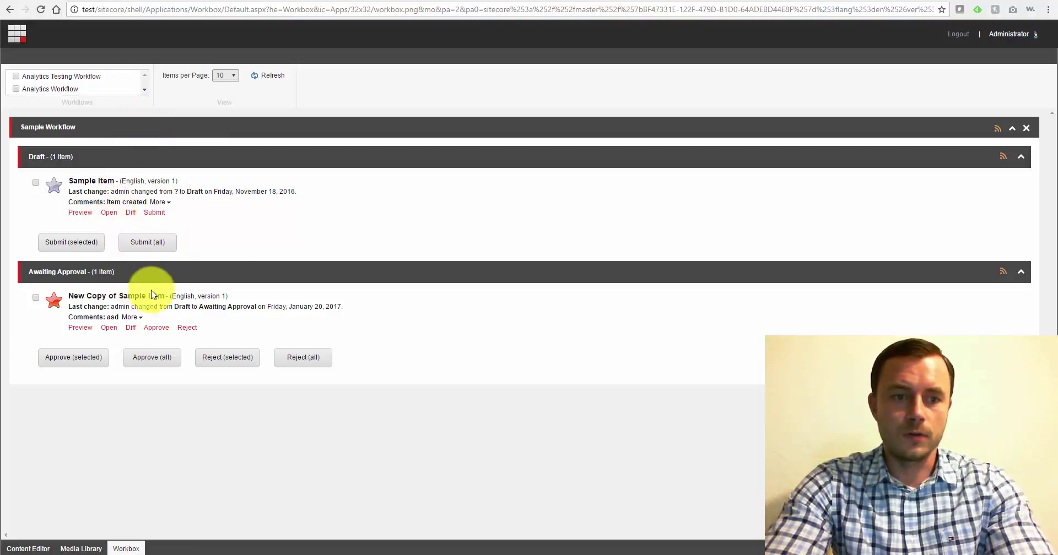
{"action": "left_click", "coordinate": [298, 273]}
{"action": "left_click", "coordinate": [298, 275]}
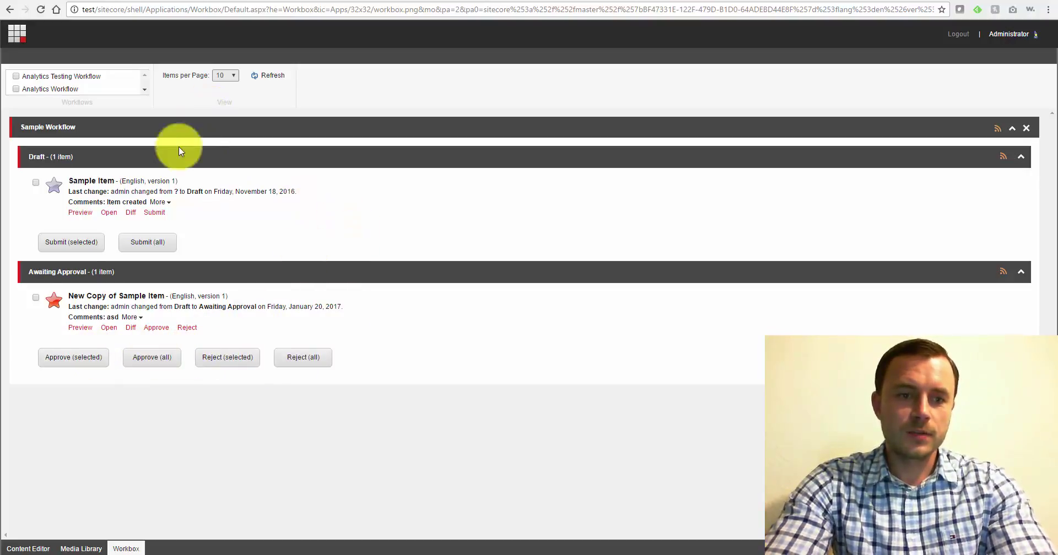
Step: Back in the Content Editor, select __Standard Values under Templates > User Defined > New template
{"action": "left_click", "coordinate": [25, 549]}
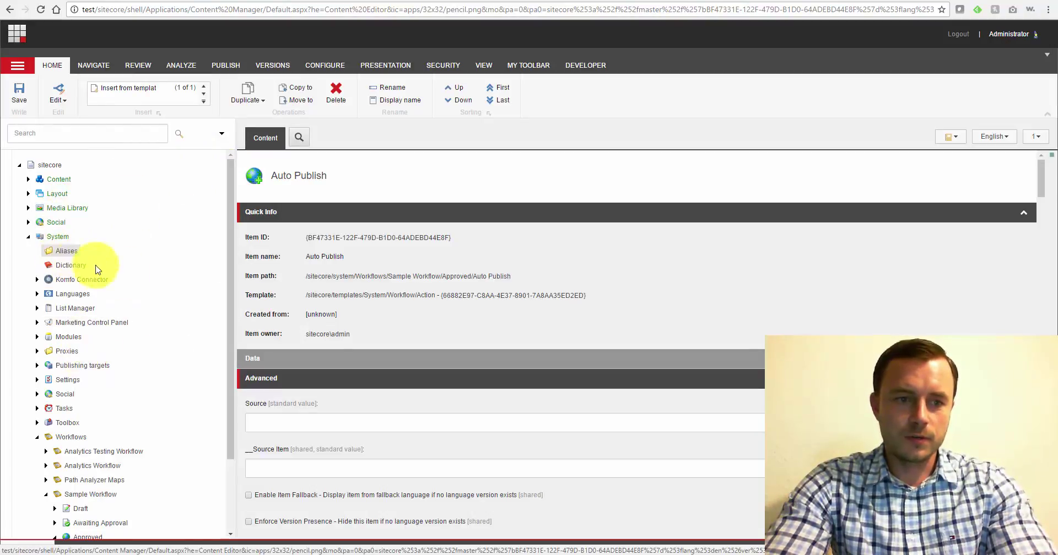
{"action": "left_click_drag", "start_coordinate": [230, 303], "coordinate": [229, 397]}
{"action": "left_click", "coordinate": [28, 531]}
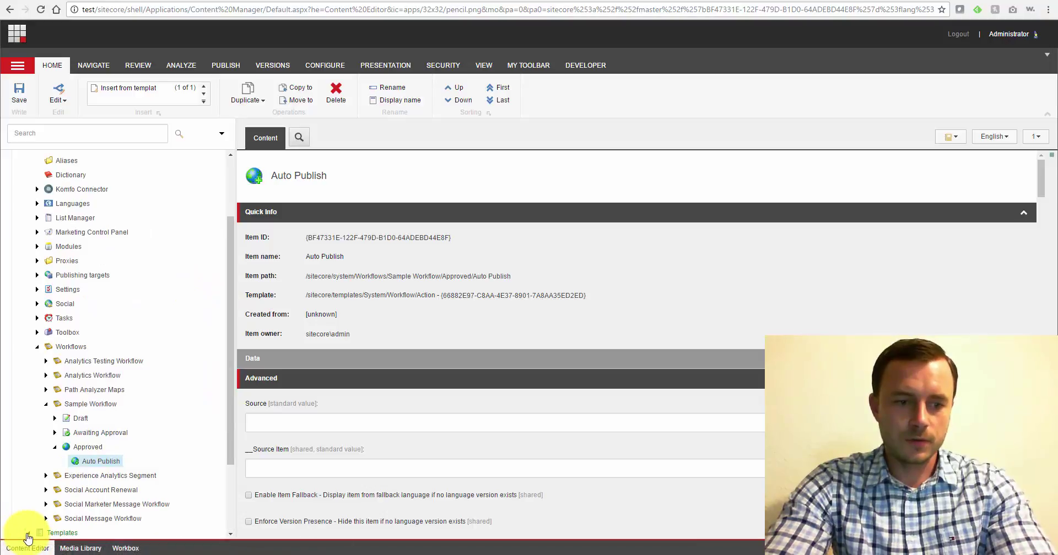
{"action": "scroll", "coordinate": [230, 520], "scroll_direction": "down", "scroll_amount": 1}
{"action": "scroll", "coordinate": [230, 521], "scroll_direction": "down", "scroll_amount": 4}
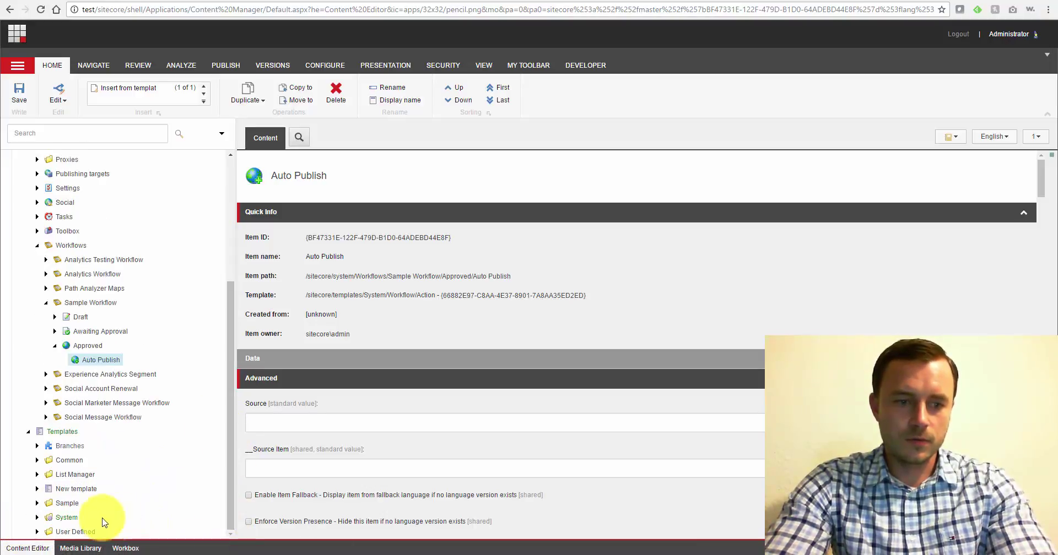
{"action": "left_click", "coordinate": [37, 532]}
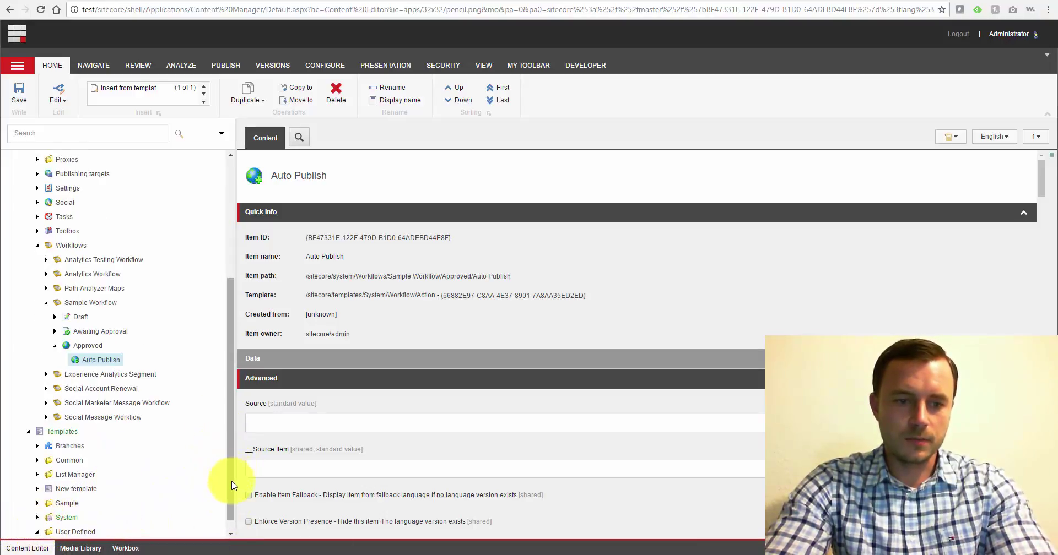
{"action": "scroll", "coordinate": [229, 496], "scroll_direction": "down", "scroll_amount": 1}
{"action": "left_click", "coordinate": [46, 532]}
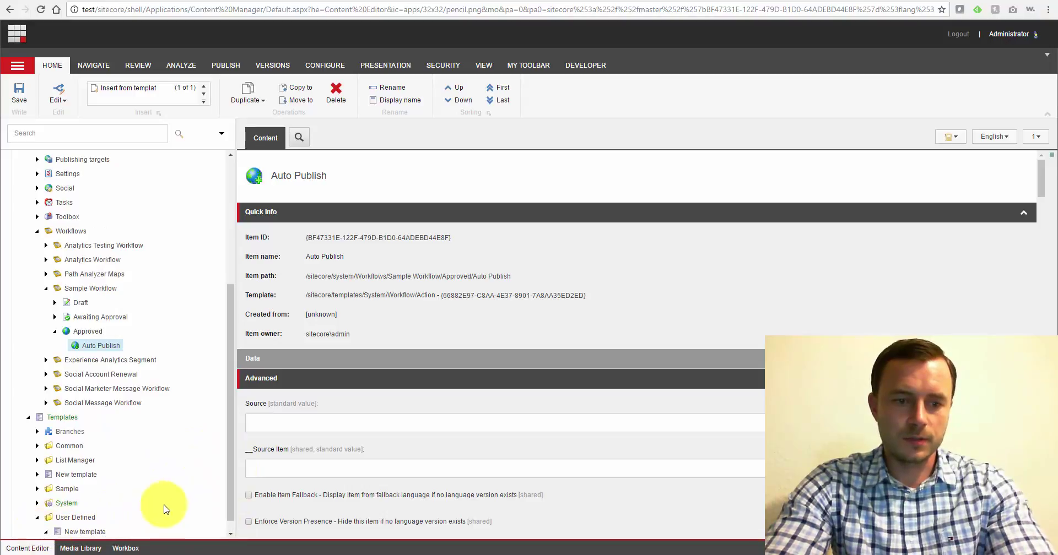
{"action": "scroll", "coordinate": [213, 532], "scroll_direction": "down", "scroll_amount": 1}
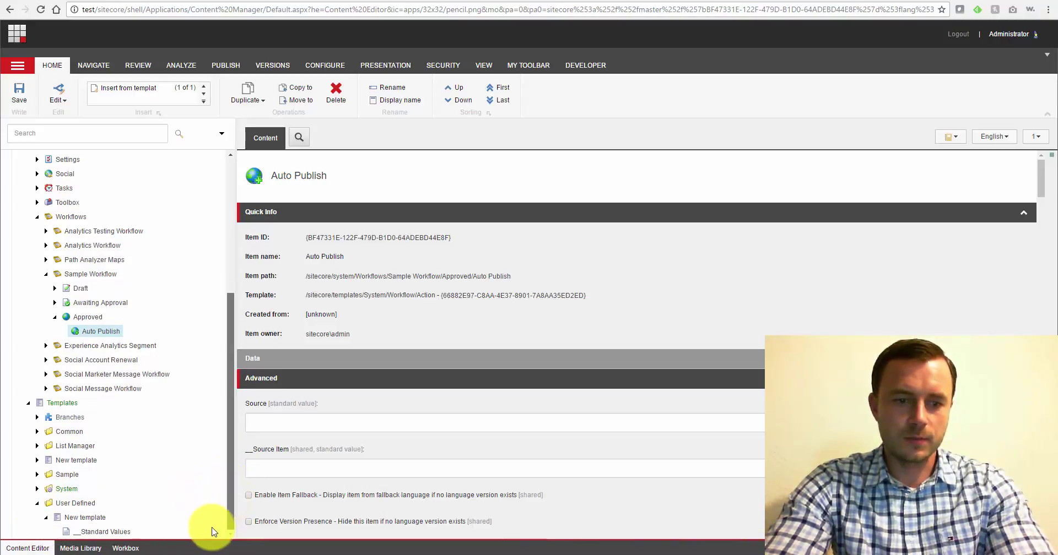
{"action": "left_click", "coordinate": [110, 531]}
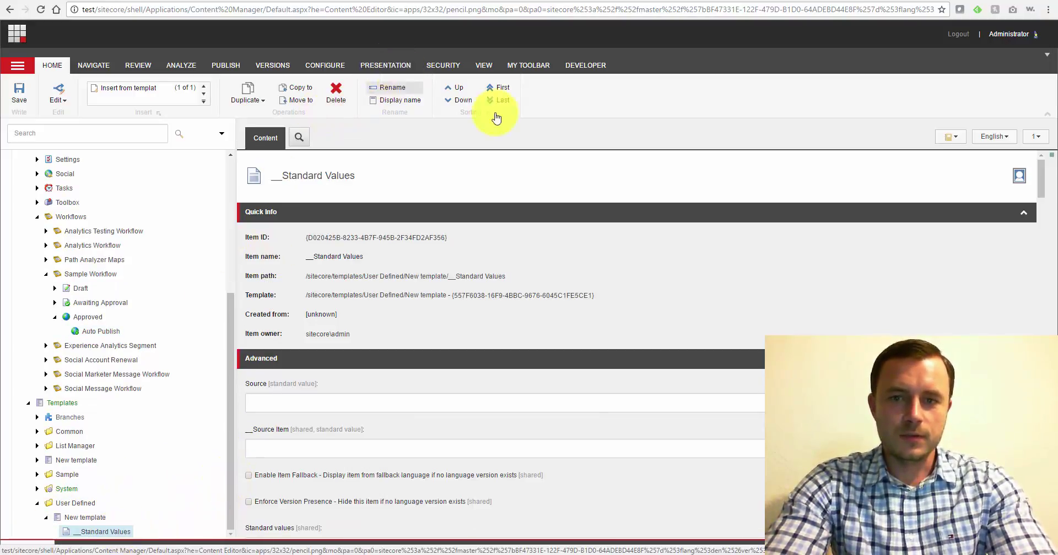
Step: Jump to the Workflow fields, showing Sample Workflow as Default workflow, and save the standard values
{"action": "left_click", "coordinate": [482, 65]}
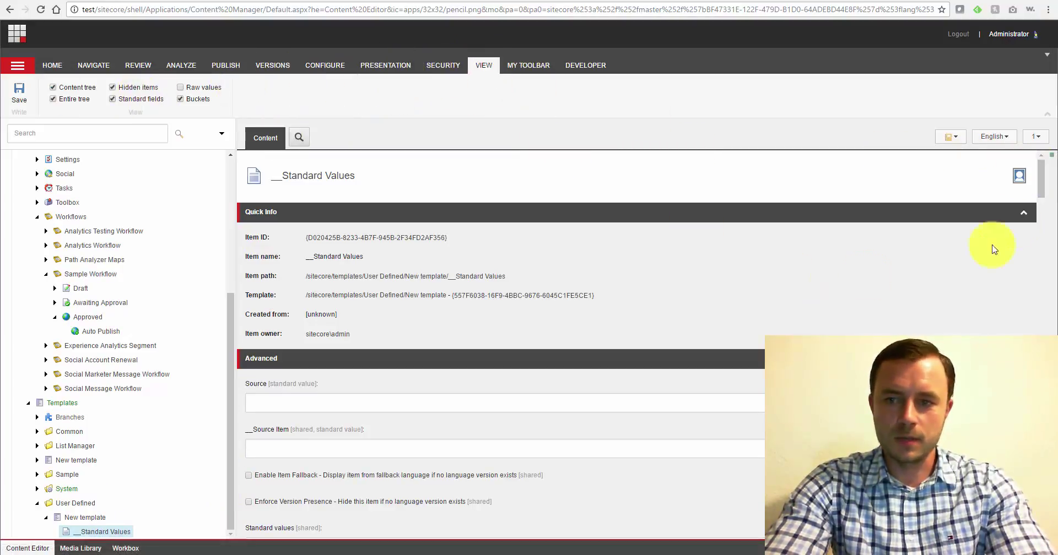
{"action": "left_click", "coordinate": [950, 138]}
{"action": "left_click", "coordinate": [954, 141]}
{"action": "left_click", "coordinate": [950, 138]}
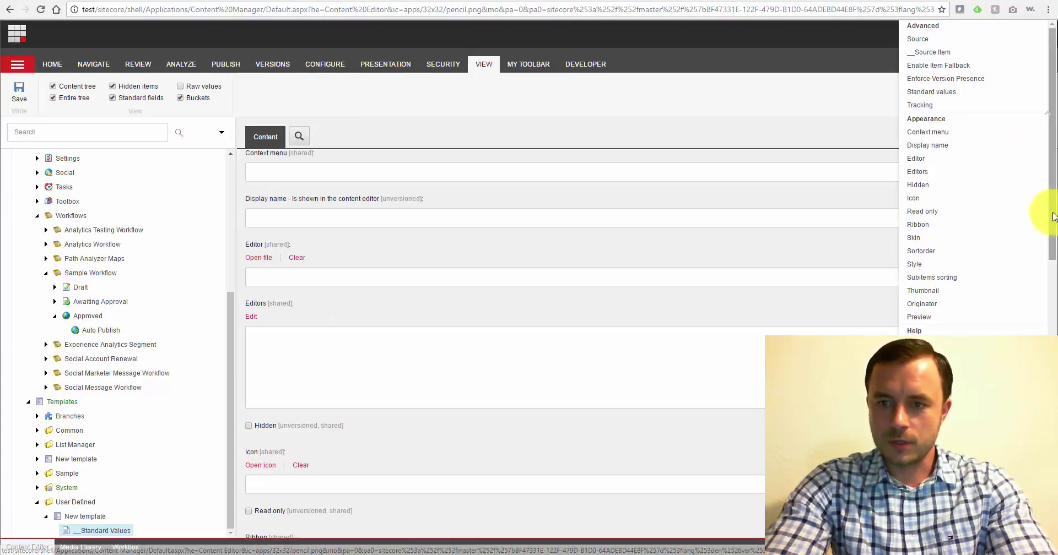
{"action": "scroll", "coordinate": [1051, 213], "scroll_direction": "down", "scroll_amount": 15}
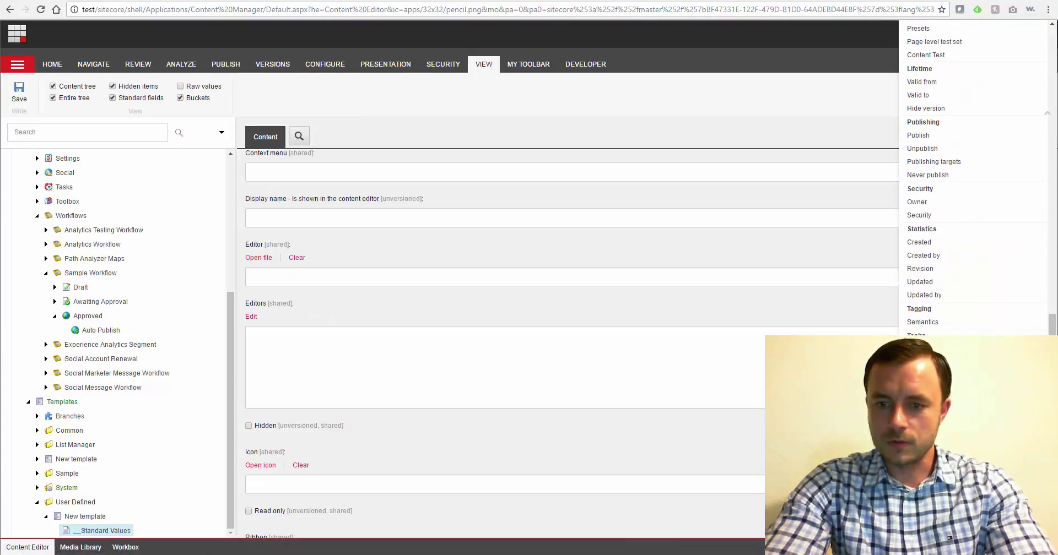
{"action": "left_click", "coordinate": [931, 364]}
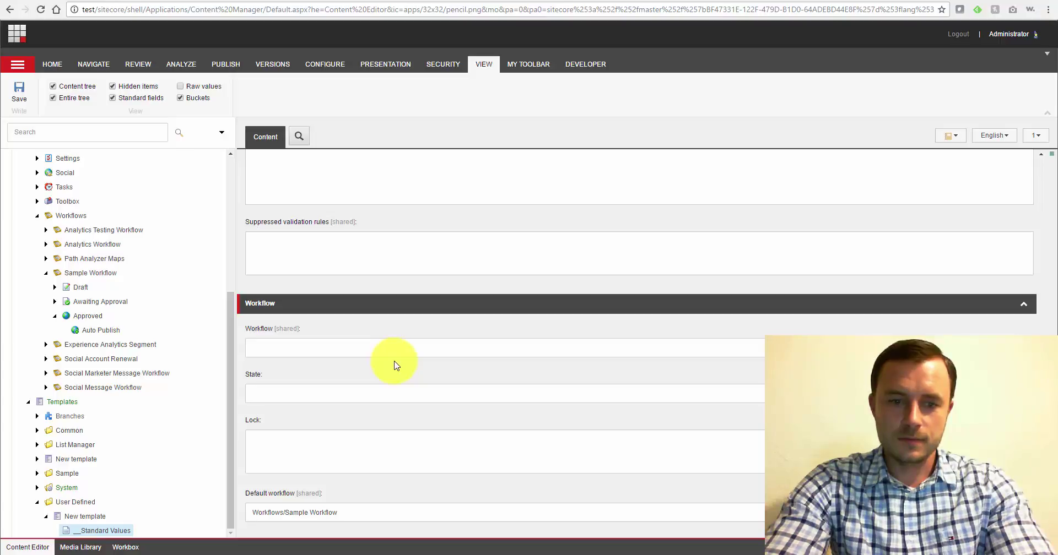
{"action": "key", "text": "ctrl+s"}
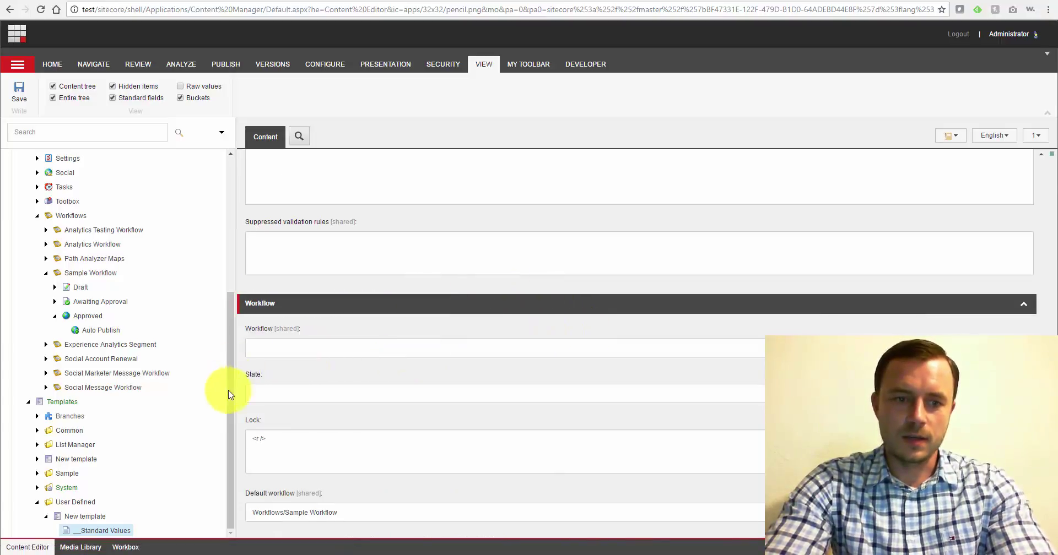
Step: Scroll the tree to the top, expand Content and Home, and select the Home item
{"action": "left_click_drag", "start_coordinate": [229, 399], "coordinate": [261, 232]}
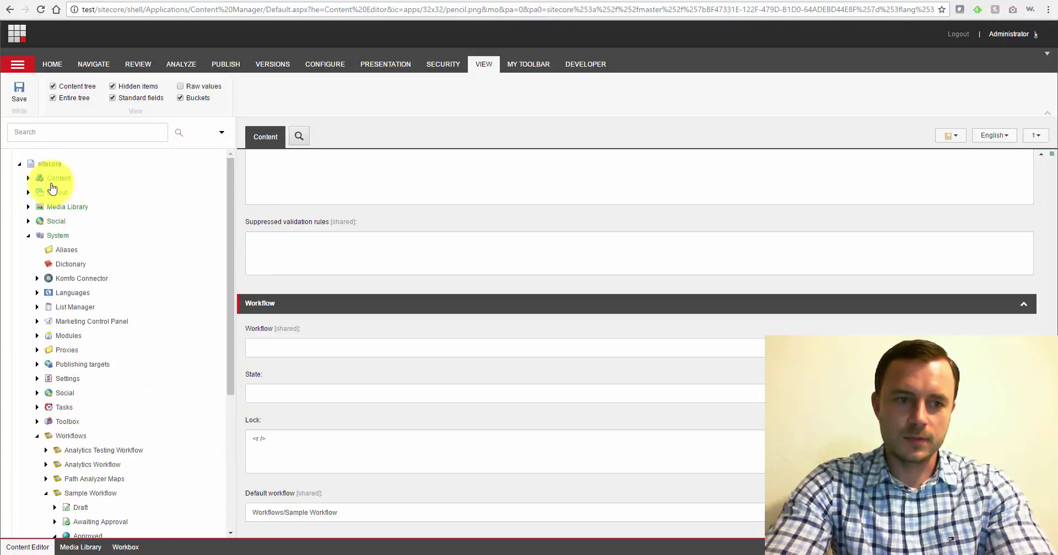
{"action": "left_click", "coordinate": [29, 179]}
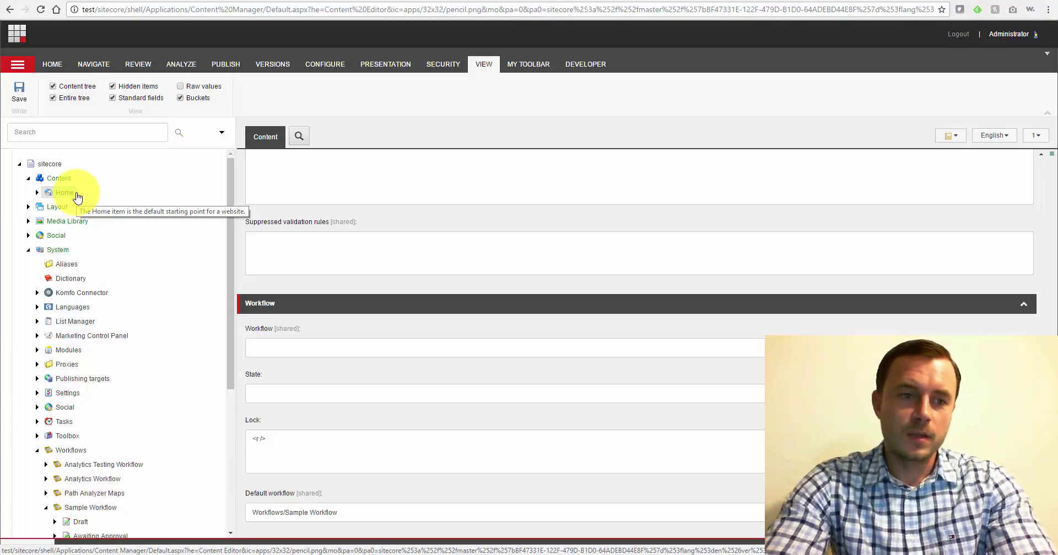
{"action": "left_click", "coordinate": [36, 193]}
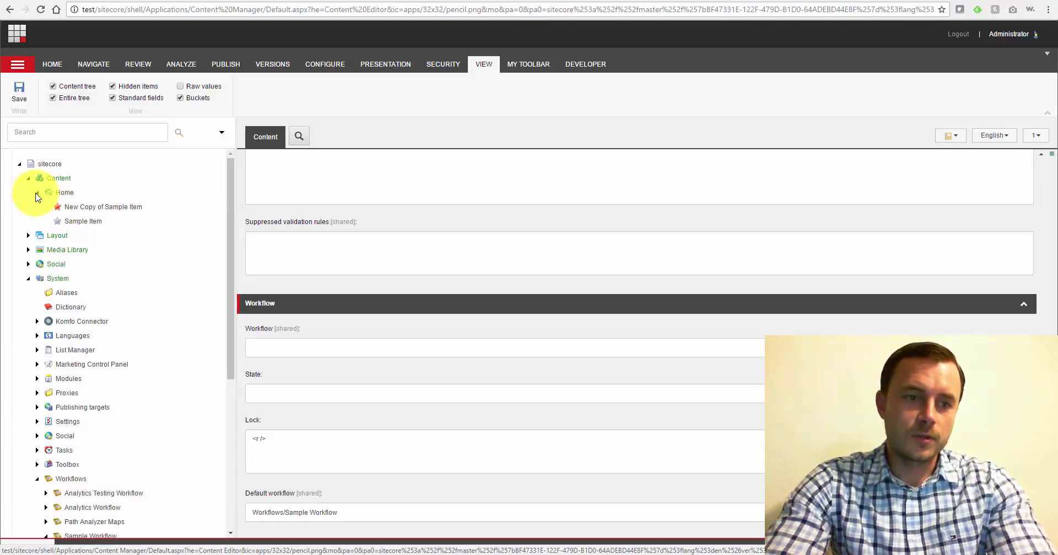
{"action": "left_click", "coordinate": [65, 197]}
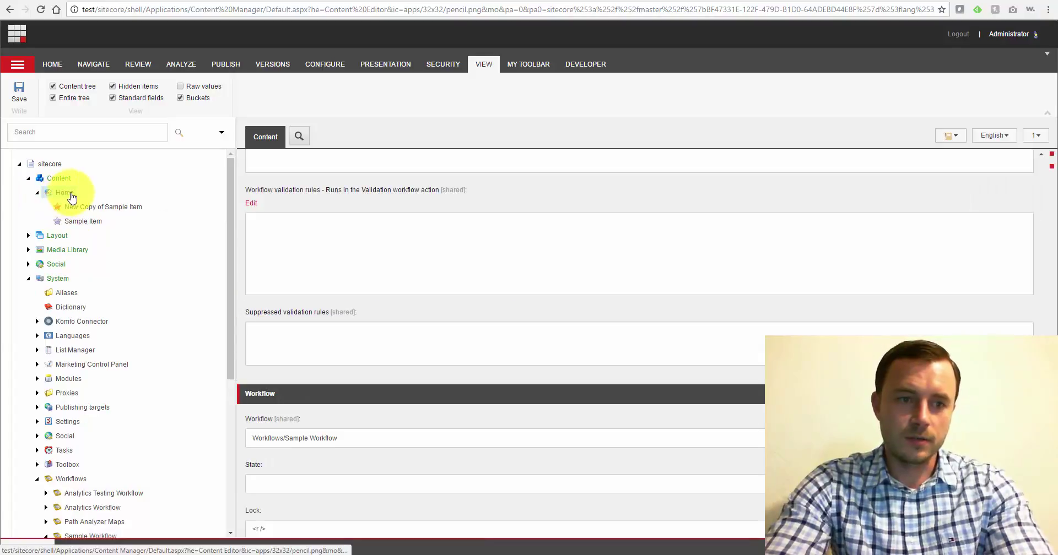
Step: Insert a 'New New template' item under Home from the User Defined New template
{"action": "right_click", "coordinate": [66, 199]}
{"action": "mouse_move", "coordinate": [104, 198]}
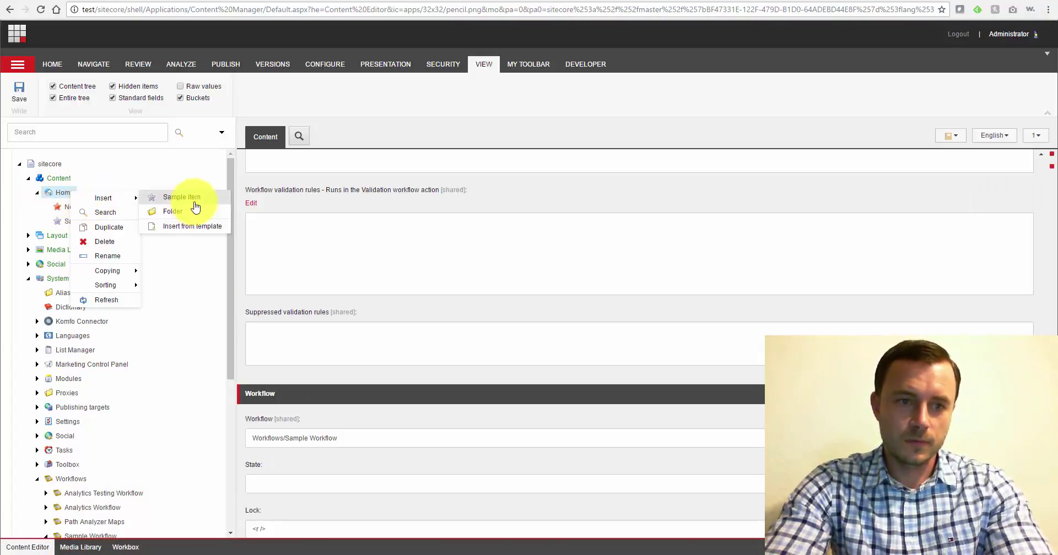
{"action": "left_click", "coordinate": [190, 227]}
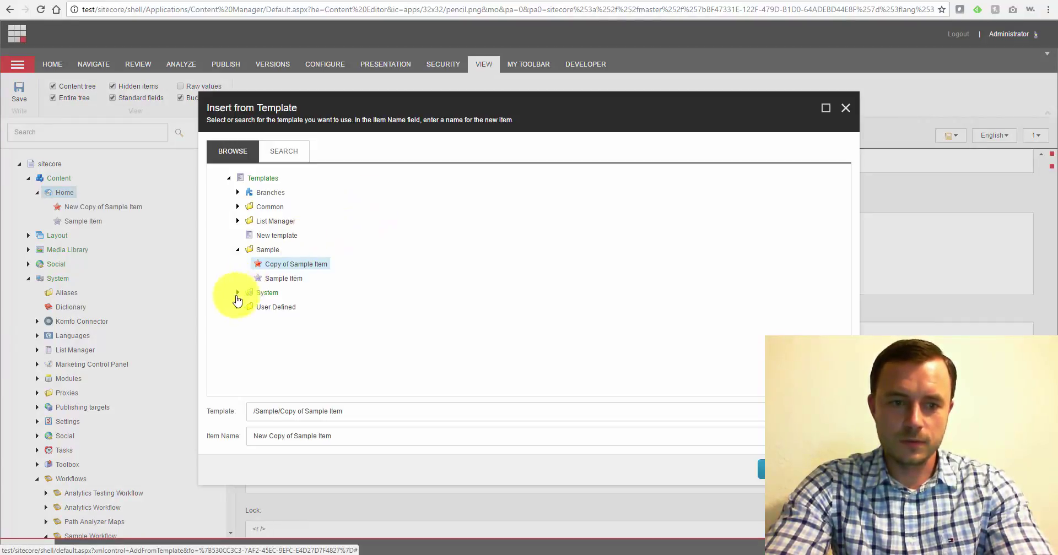
{"action": "left_click", "coordinate": [238, 308]}
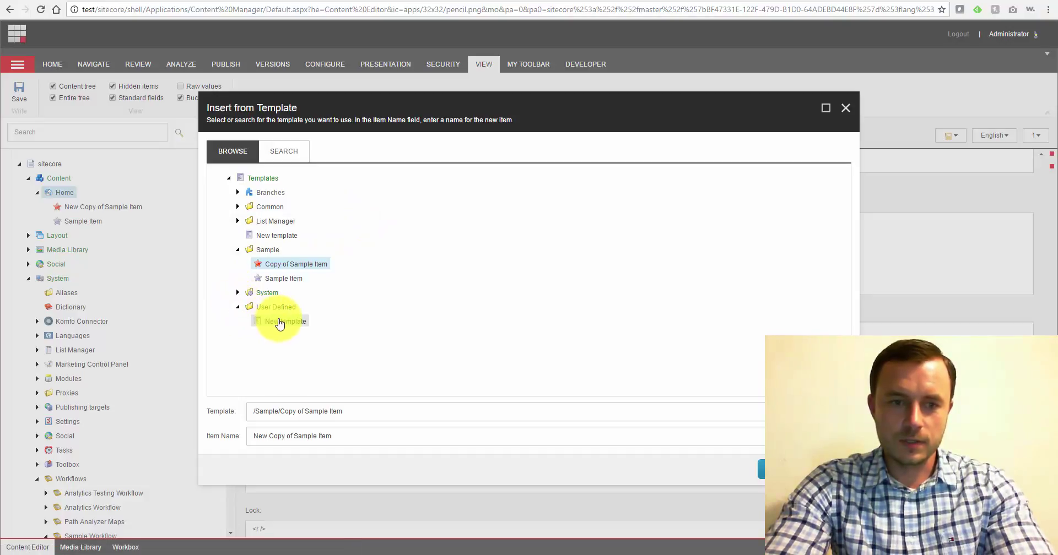
{"action": "left_click", "coordinate": [279, 322]}
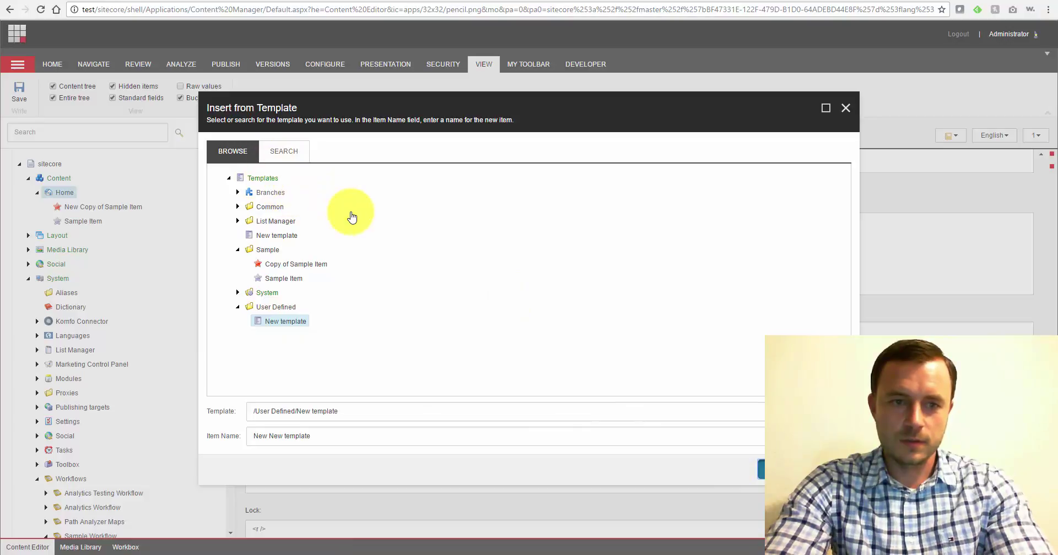
{"action": "key", "text": "Return"}
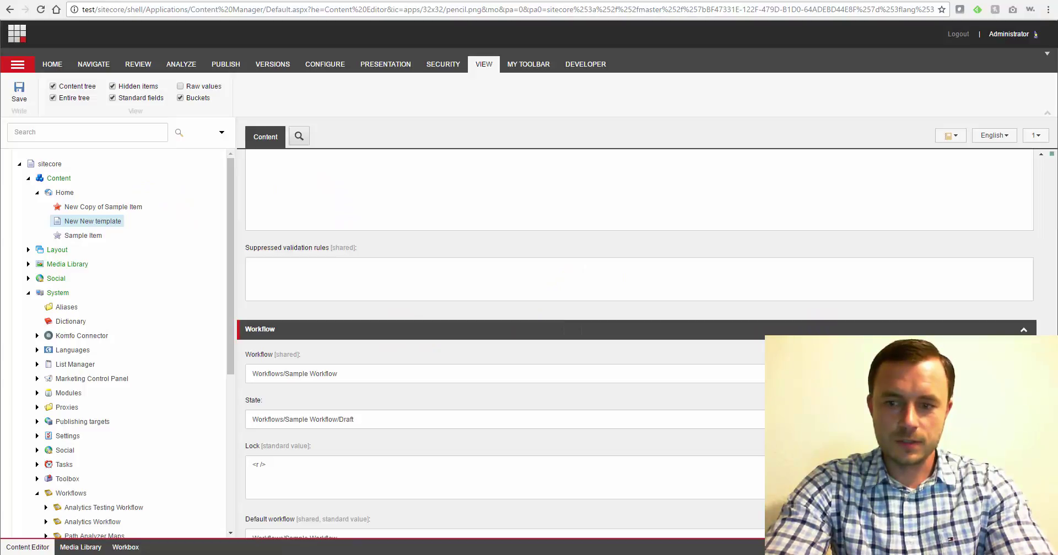
{"action": "scroll", "coordinate": [698, 354], "scroll_direction": "down", "scroll_amount": 1}
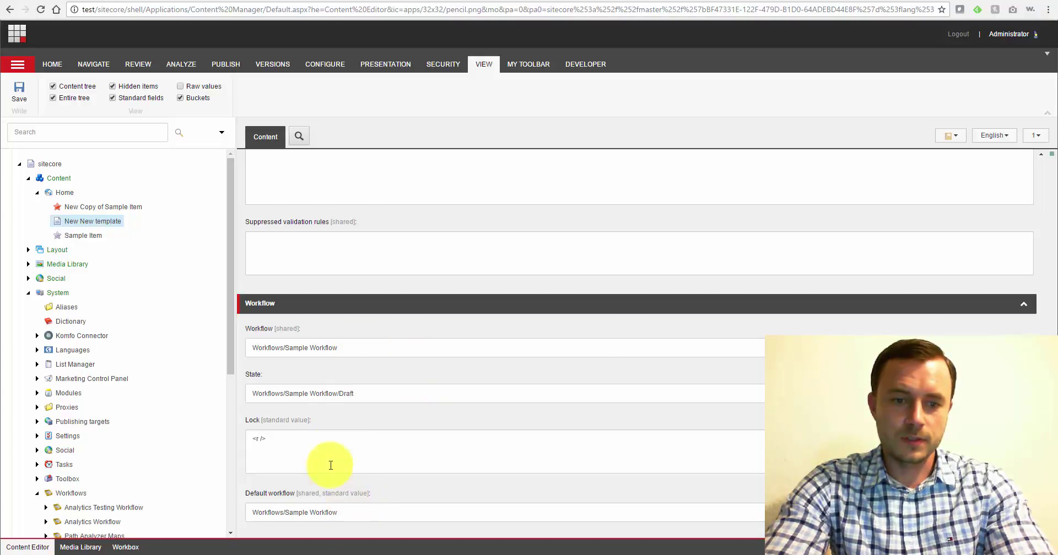
{"action": "left_click_drag", "start_coordinate": [1040, 419], "coordinate": [1039, 165]}
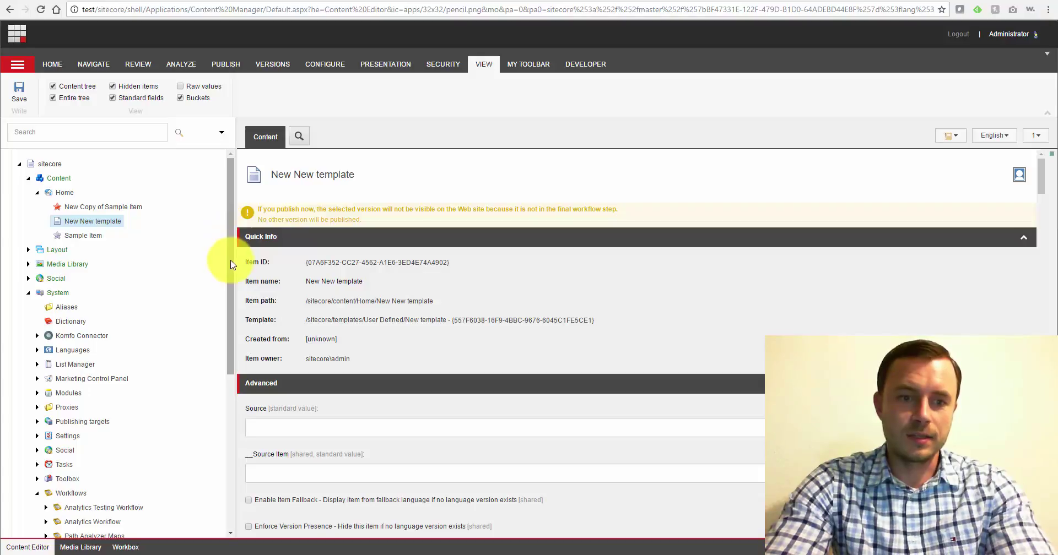
{"action": "left_click_drag", "start_coordinate": [231, 263], "coordinate": [224, 406]}
{"action": "scroll", "coordinate": [224, 406], "scroll_direction": "down", "scroll_amount": 1}
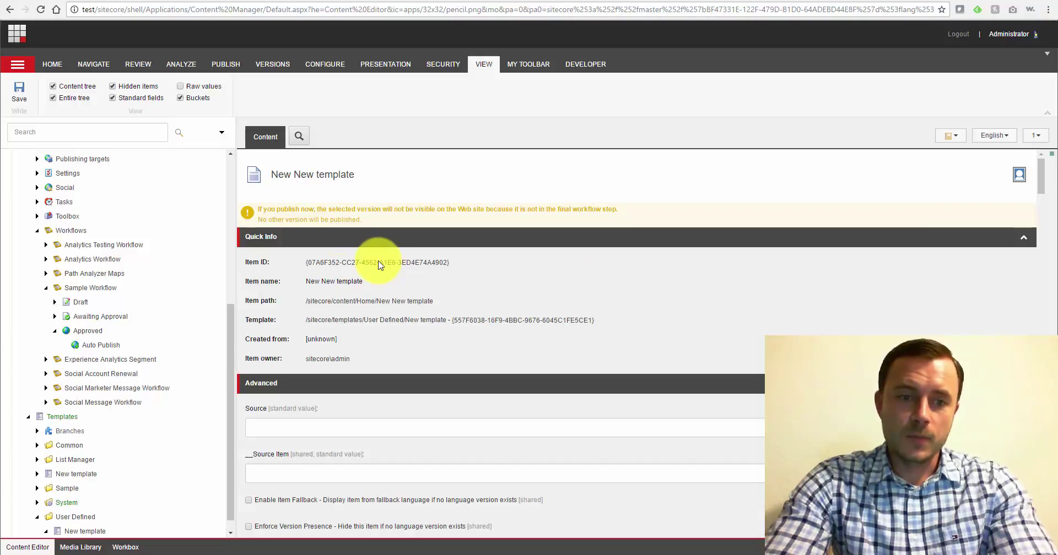
{"action": "left_click_drag", "start_coordinate": [230, 366], "coordinate": [230, 410]}
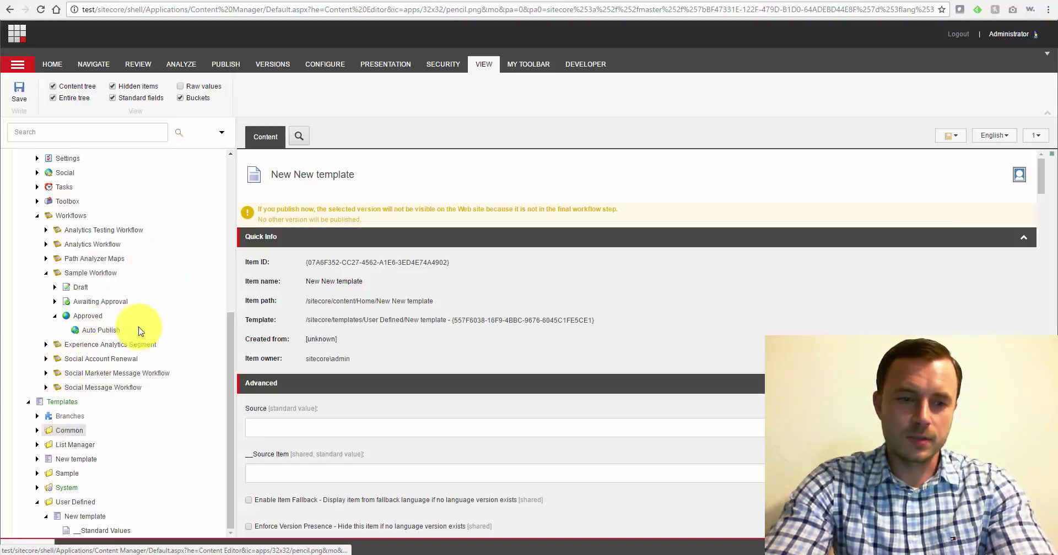
{"action": "left_click_drag", "start_coordinate": [231, 420], "coordinate": [238, 368]}
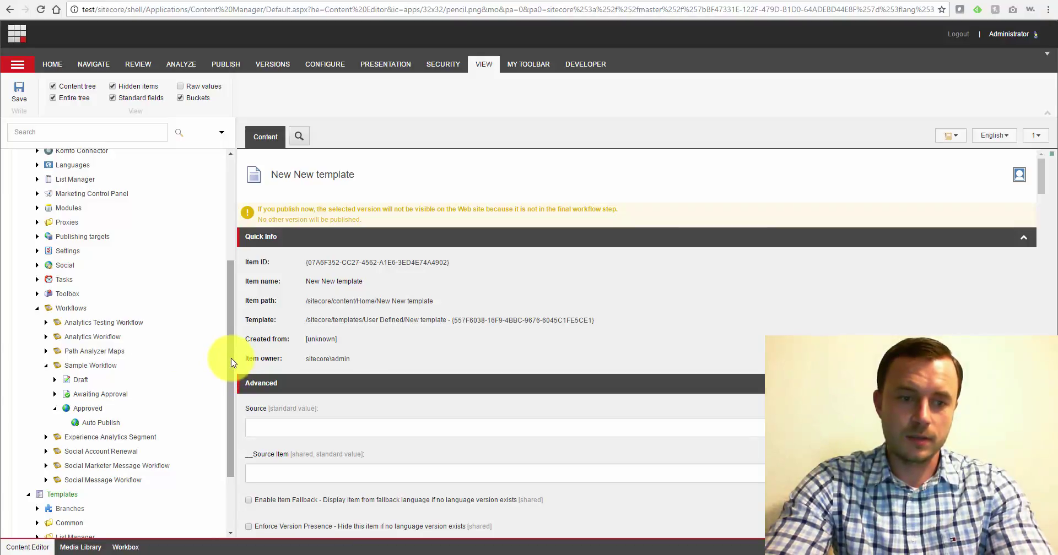
{"action": "left_click_drag", "start_coordinate": [232, 363], "coordinate": [231, 376]}
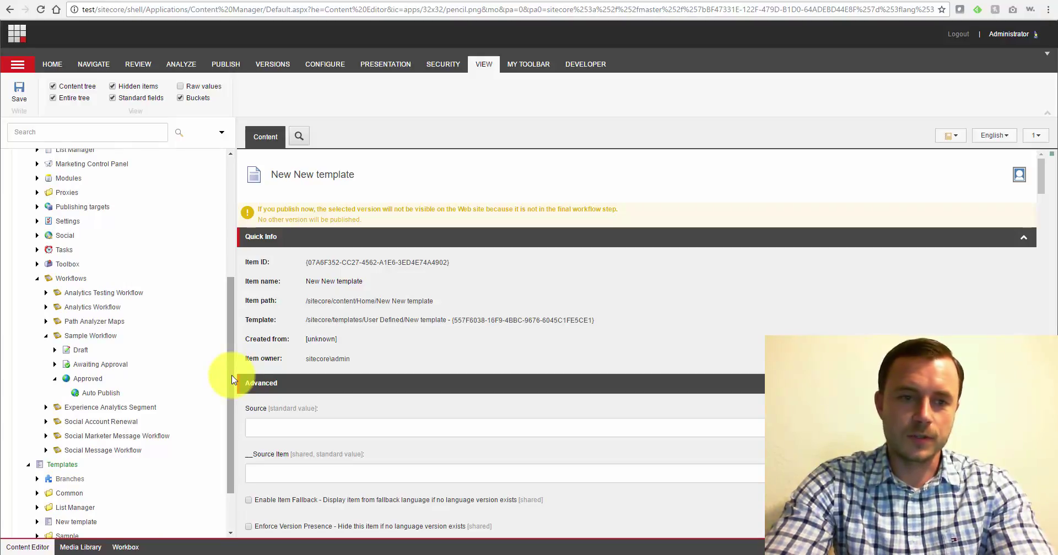
Step: Expand Awaiting Approval in the Sample Workflow tree and select its Approve with Test command item
{"action": "left_click", "coordinate": [55, 365]}
{"action": "left_click", "coordinate": [105, 379]}
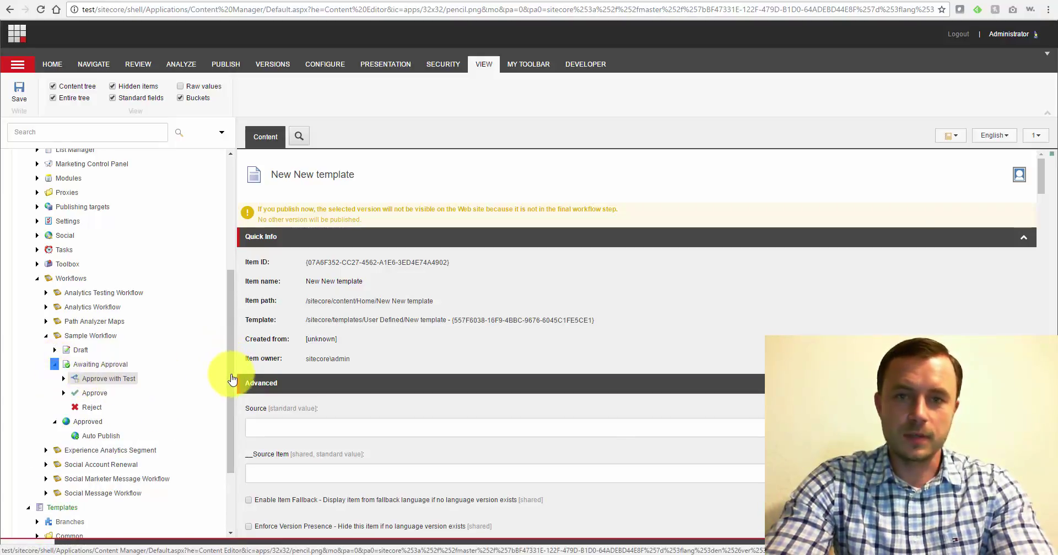
{"action": "left_click_drag", "start_coordinate": [230, 388], "coordinate": [229, 402]}
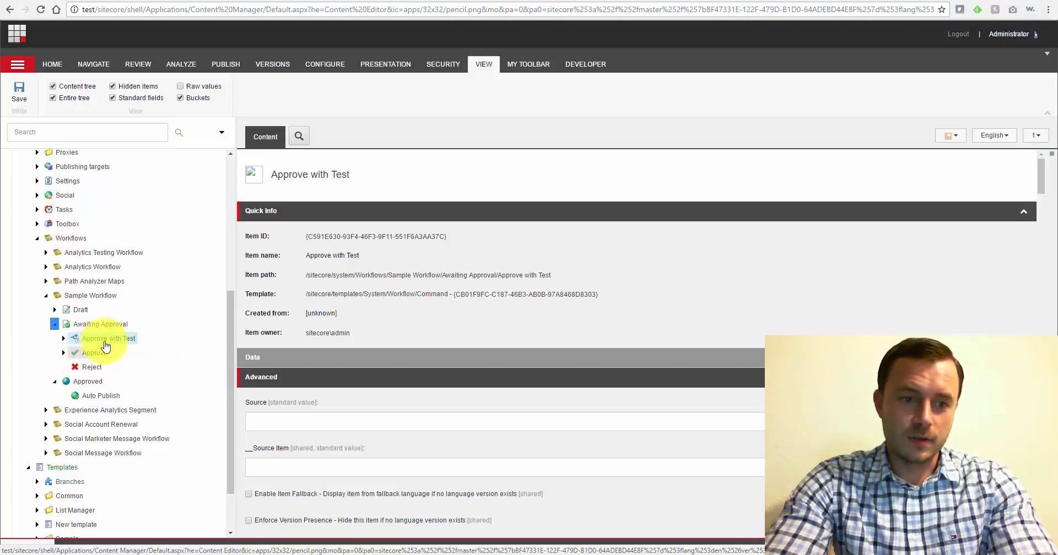
{"action": "key", "text": "Down"}
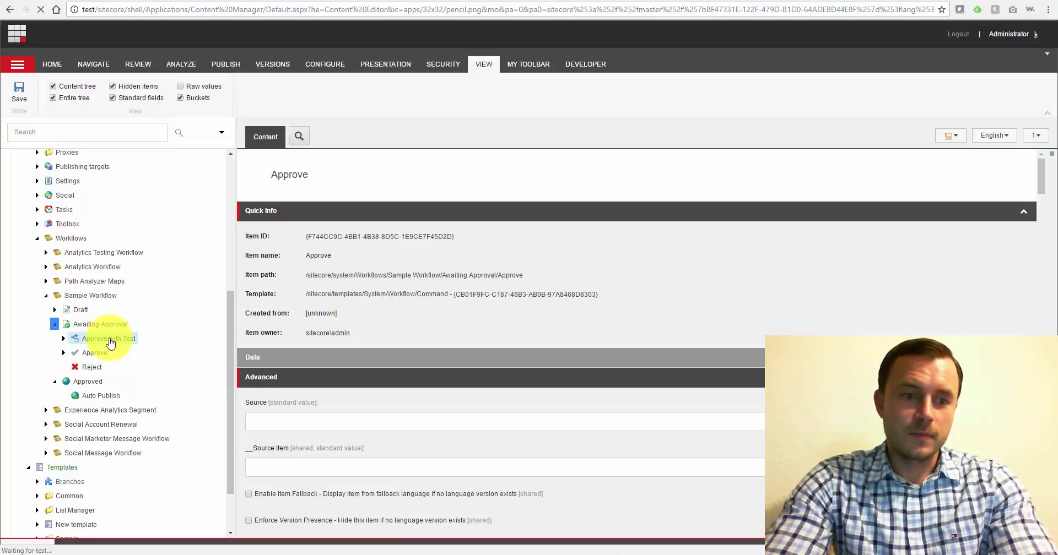